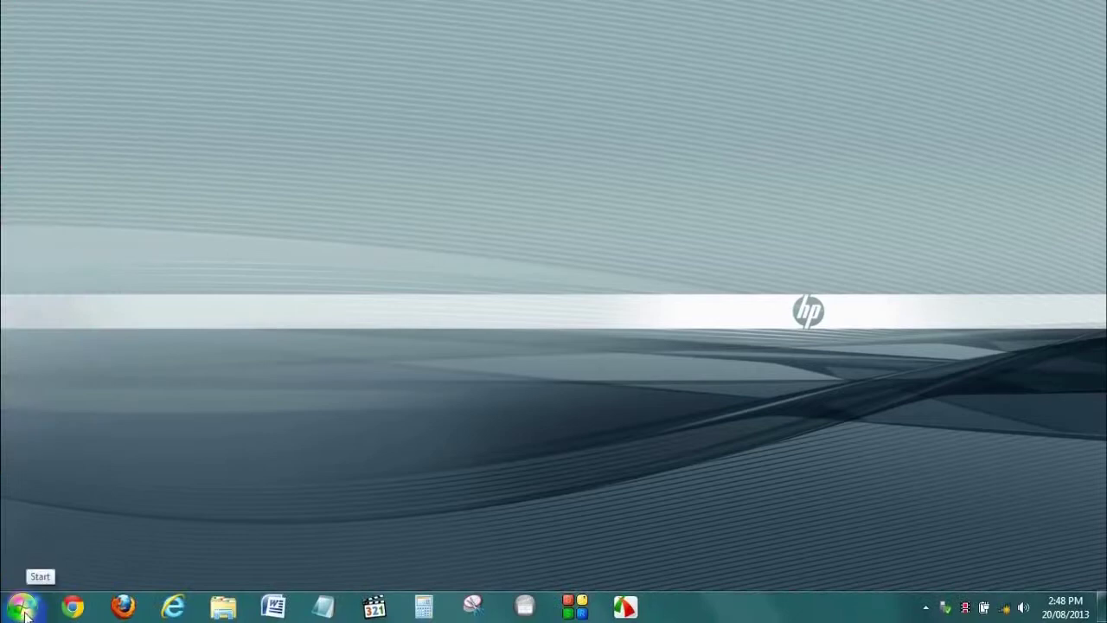
# Go from the Start menu through Control Panel into Administrative Tools and select Computer Management
pyautogui.click(23, 611)
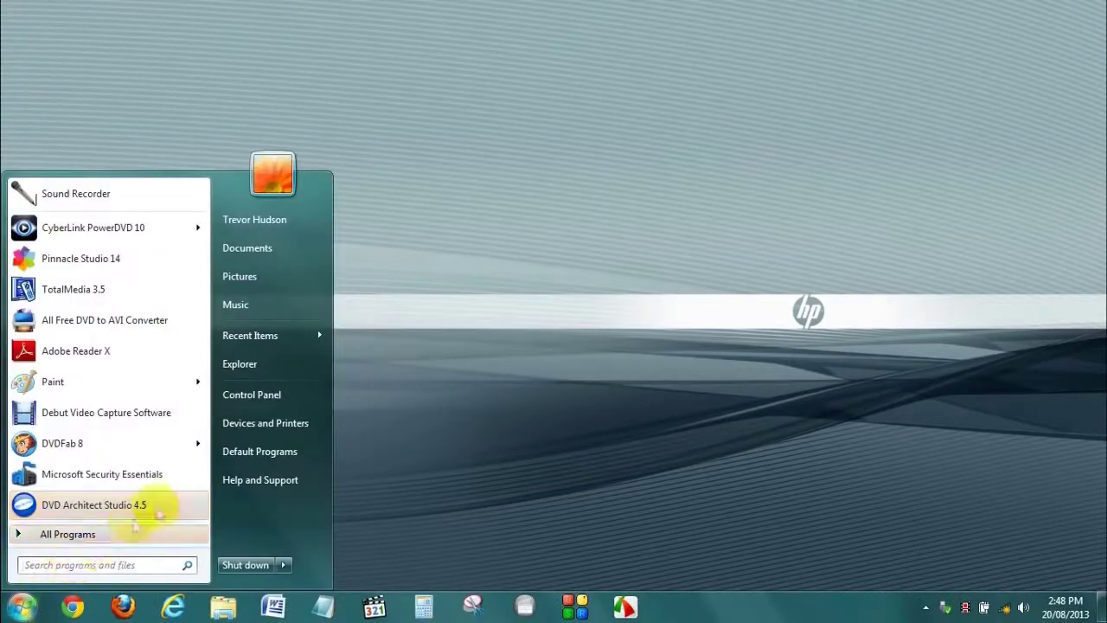
pyautogui.click(239, 396)
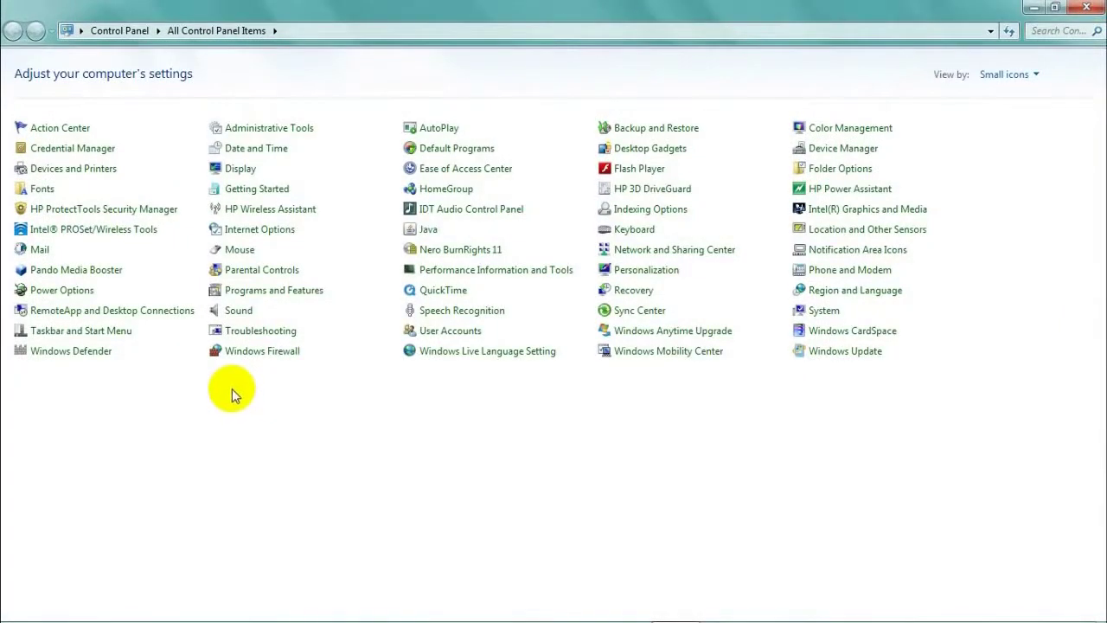
pyautogui.click(216, 130)
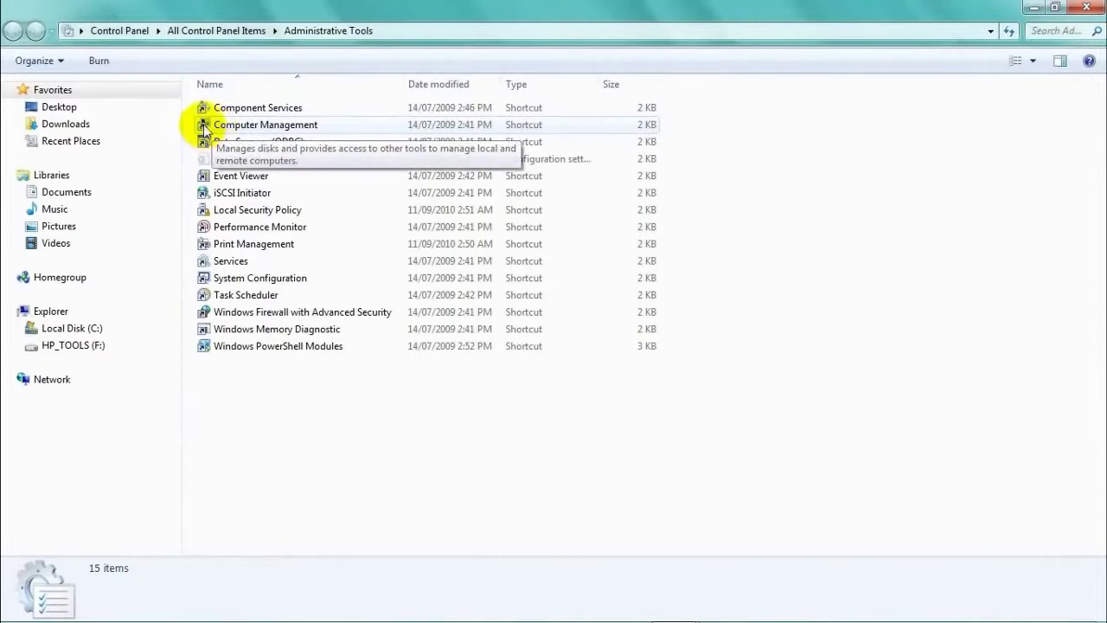
pyautogui.click(204, 128)
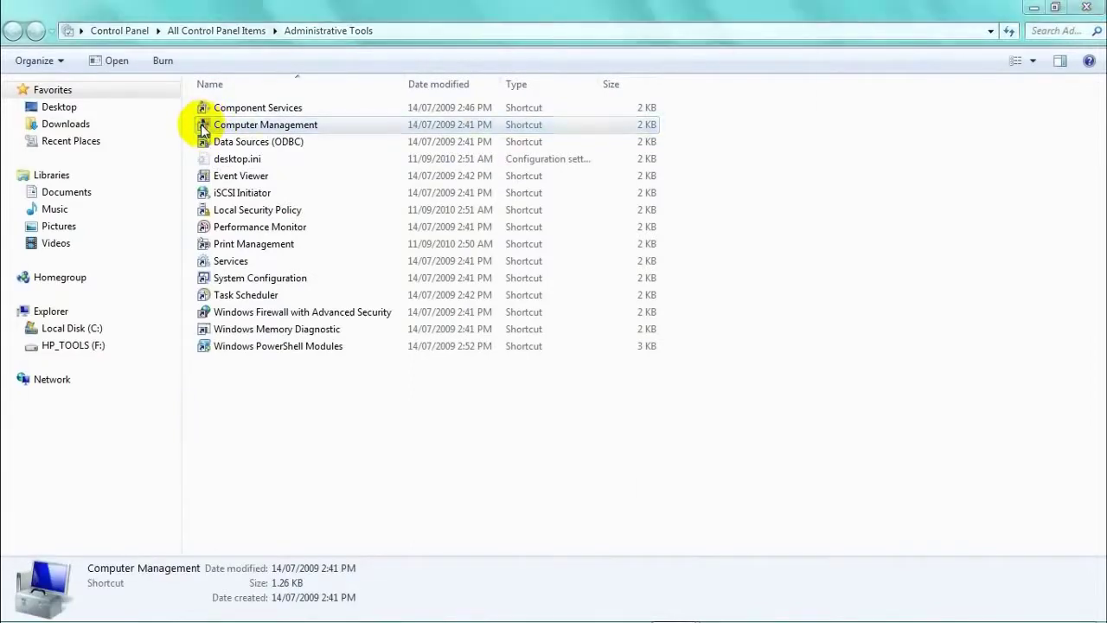
# Launch Computer Management, go to Disk Management, and initialize the 931.51 GB Disk 1 as MBR
pyautogui.doubleClick(204, 128)
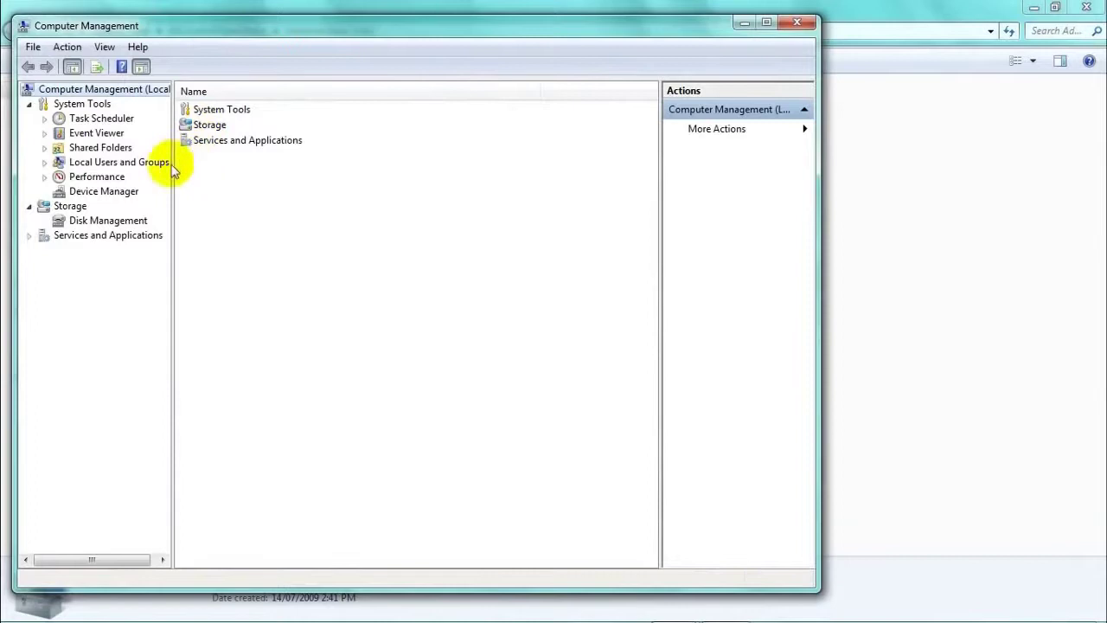
pyautogui.click(59, 223)
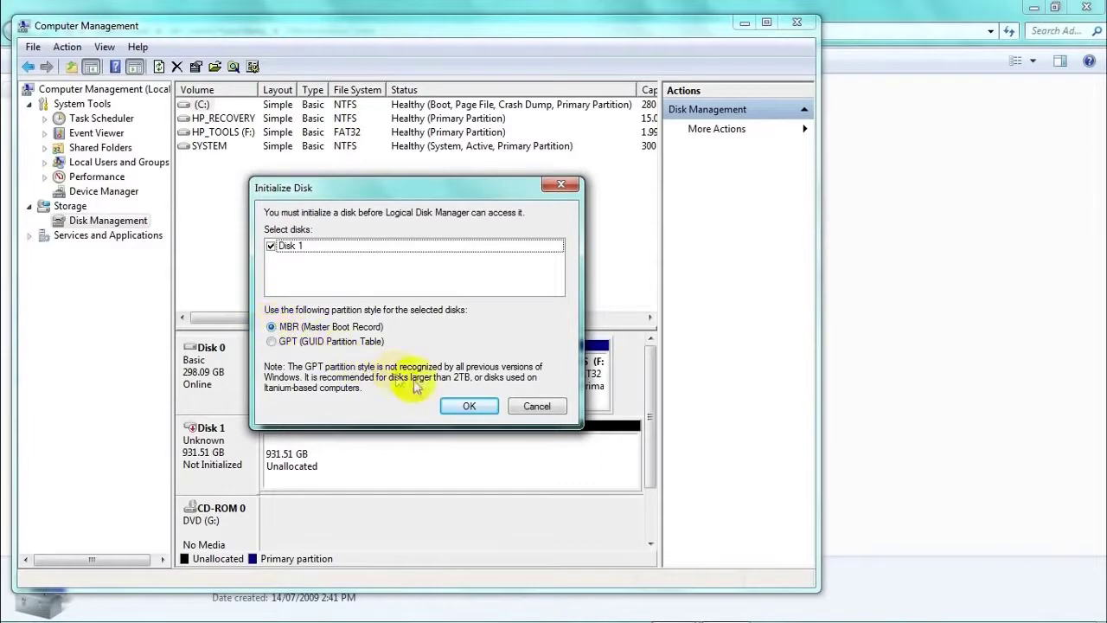
pyautogui.click(464, 406)
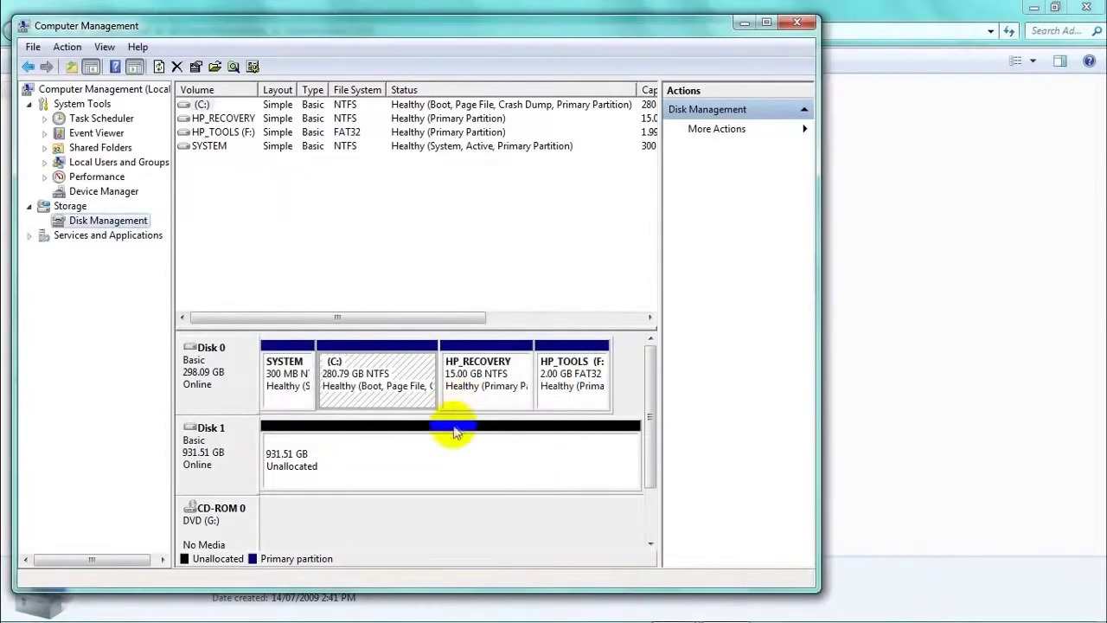
# Maximize the window and start the New Simple Volume wizard on Disk 1's unallocated space
pyautogui.press('super+Up')
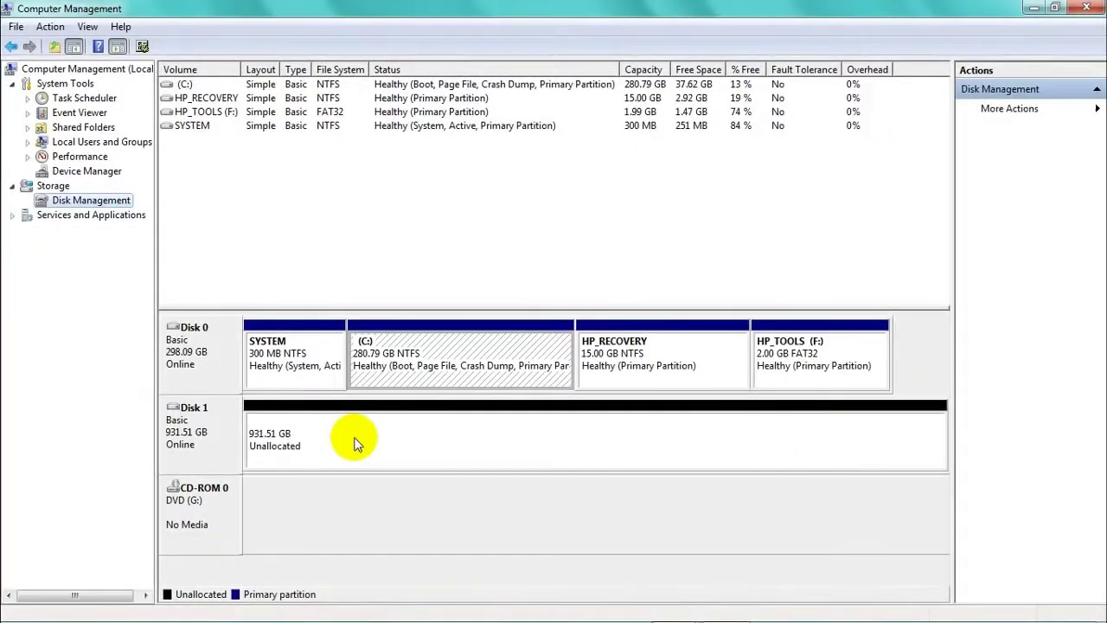
pyautogui.rightClick(354, 443)
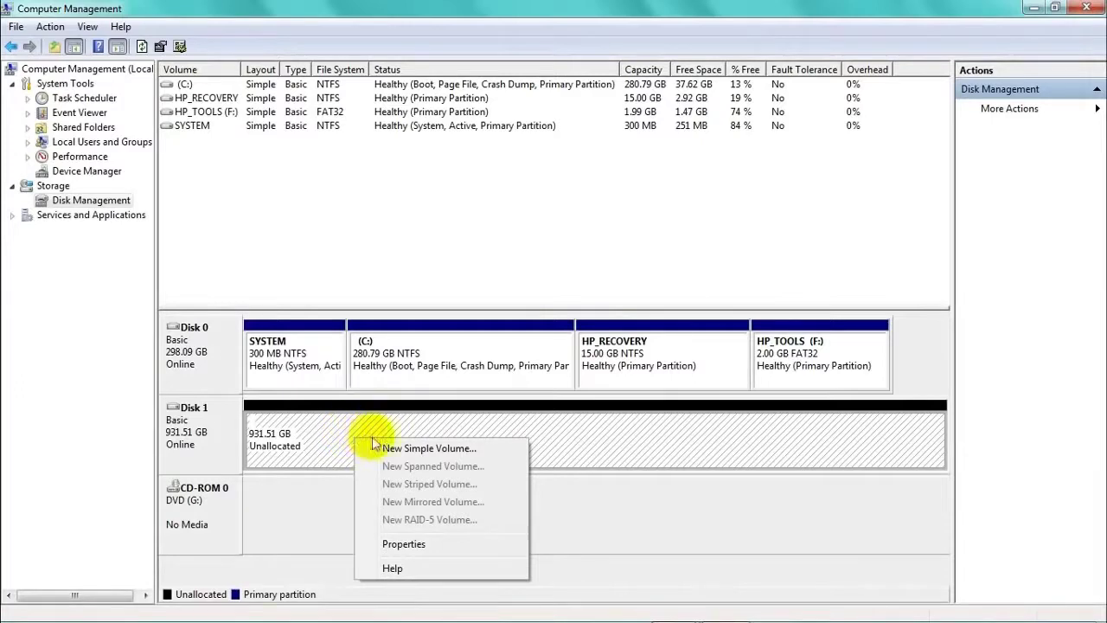
pyautogui.click(424, 449)
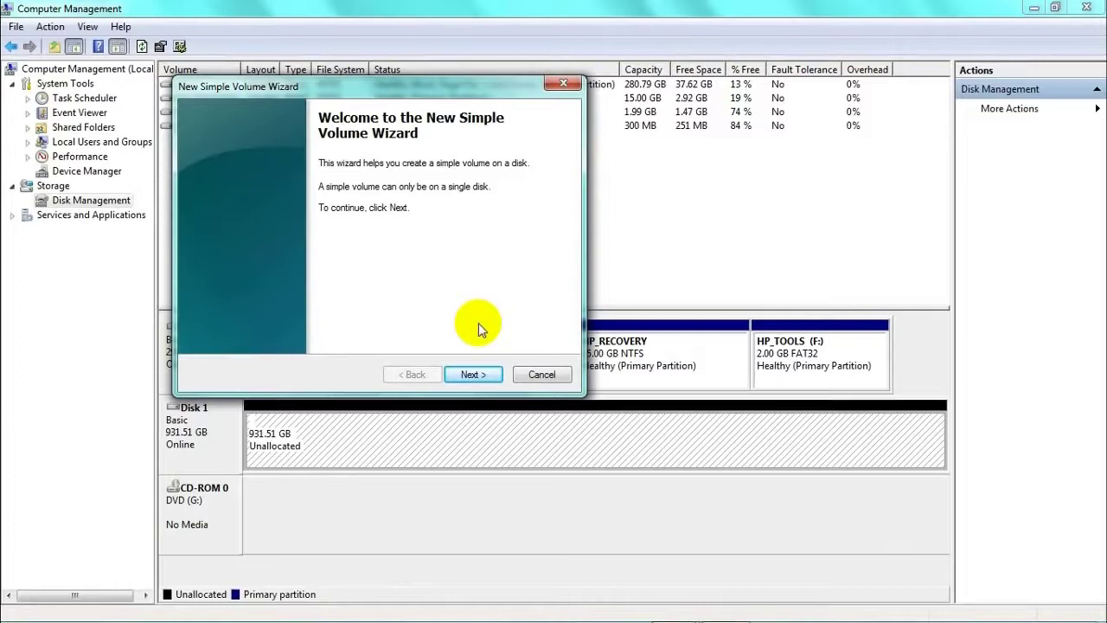
# Assign drive letter S to the new Disk 1 volume
pyautogui.click(471, 375)
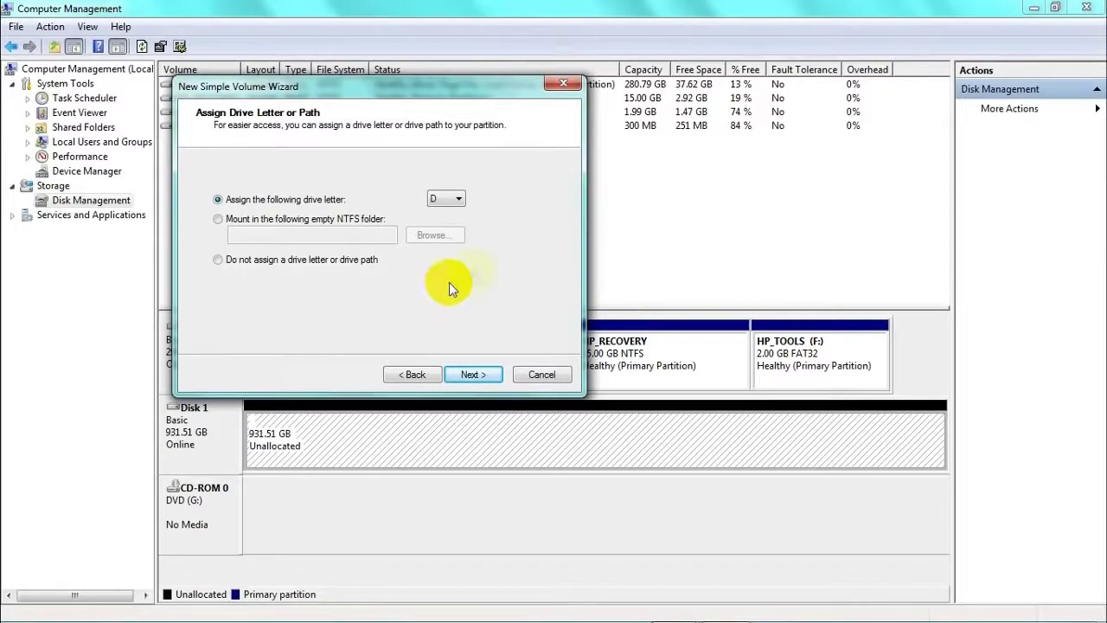
pyautogui.click(459, 200)
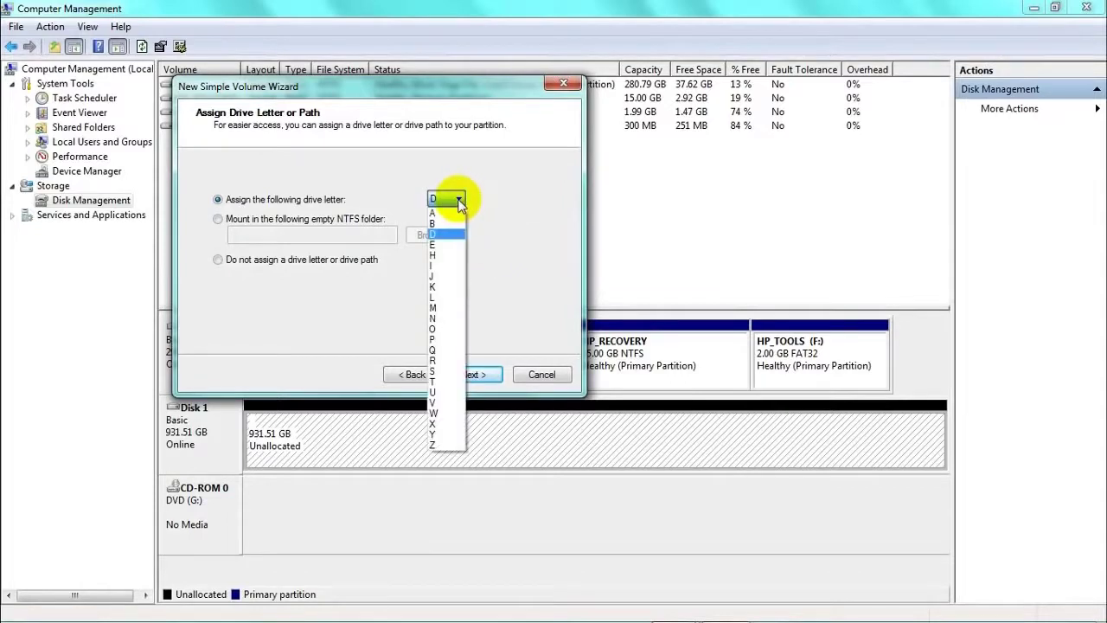
pyautogui.click(441, 372)
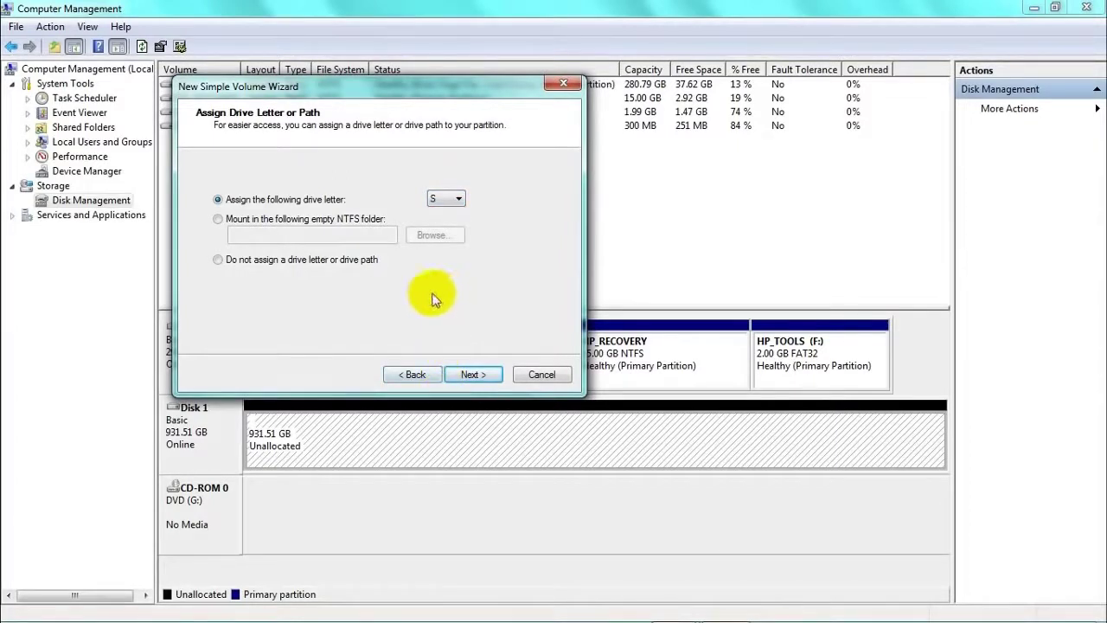
# Set the volume to quick-format as NTFS with the label 'NexStar 3 1TB'
pyautogui.click(473, 375)
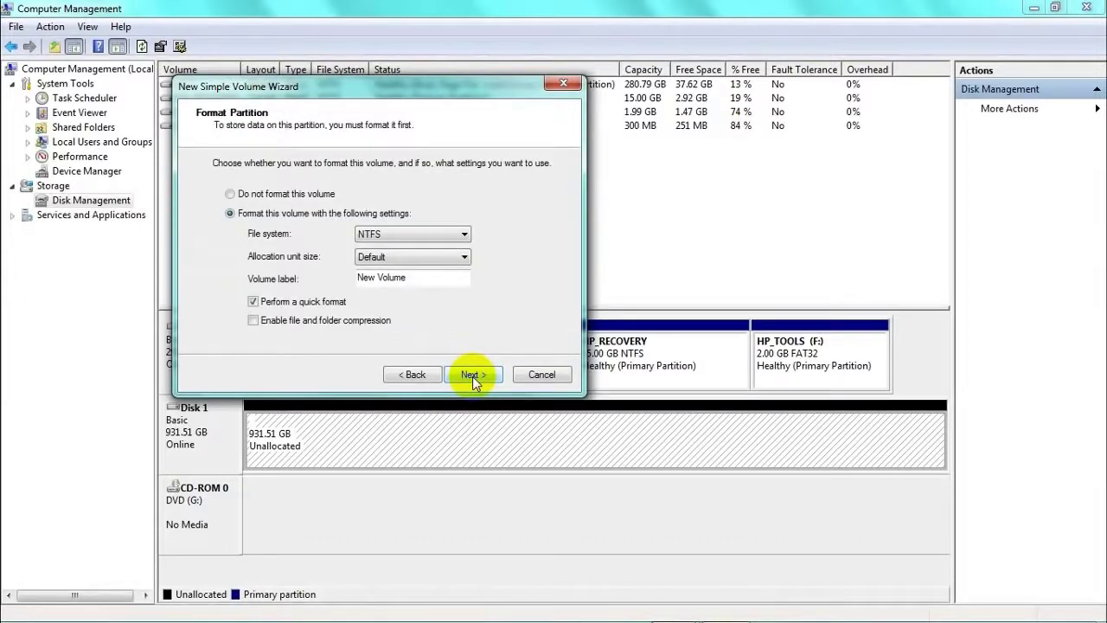
pyautogui.click(464, 235)
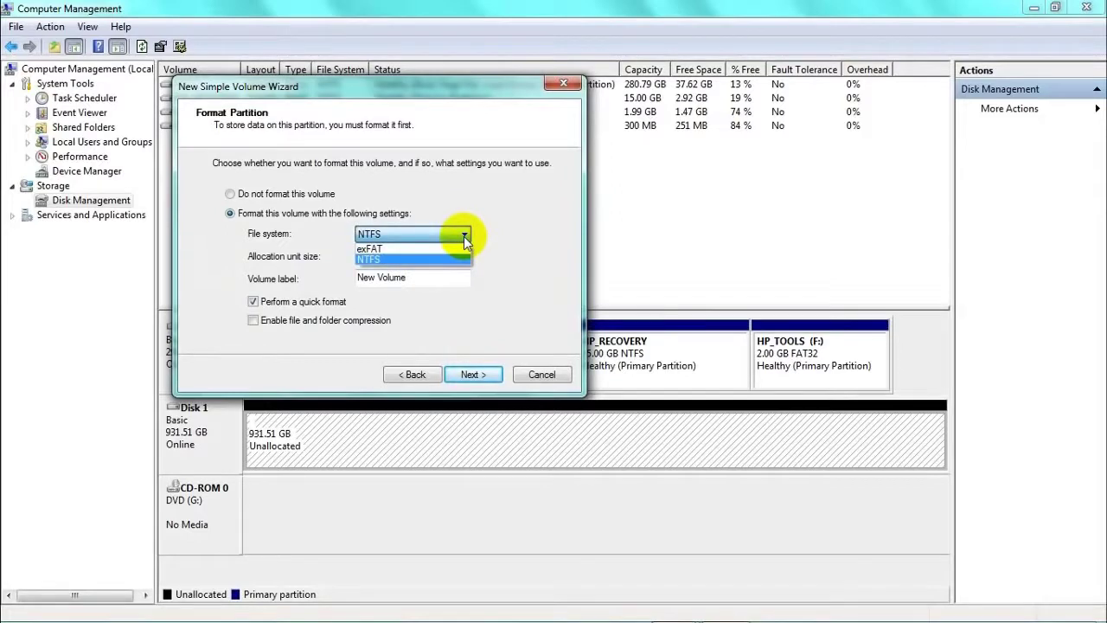
pyautogui.click(464, 236)
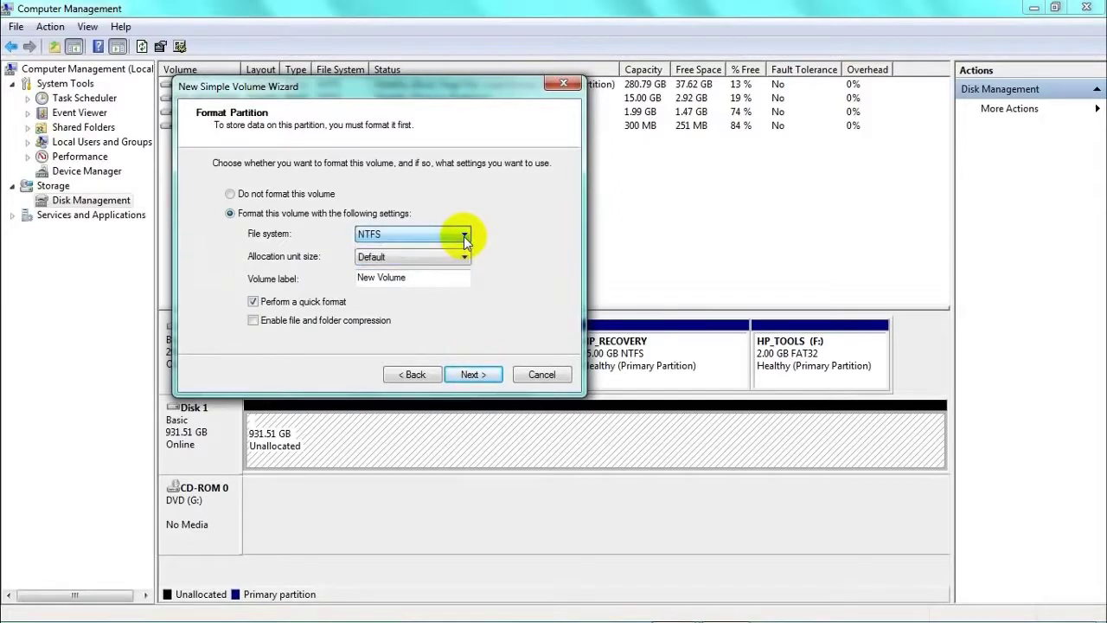
pyautogui.click(422, 277)
pyautogui.press('BackSpace')
pyautogui.press('BackSpace')
pyautogui.press('BackSpace')
pyautogui.press('BackSpace')
pyautogui.press('BackSpace')
pyautogui.press('BackSpace')
pyautogui.press('BackSpace')
pyautogui.press('BackSpace')
pyautogui.press('BackSpace')
pyautogui.press('BackSpace')
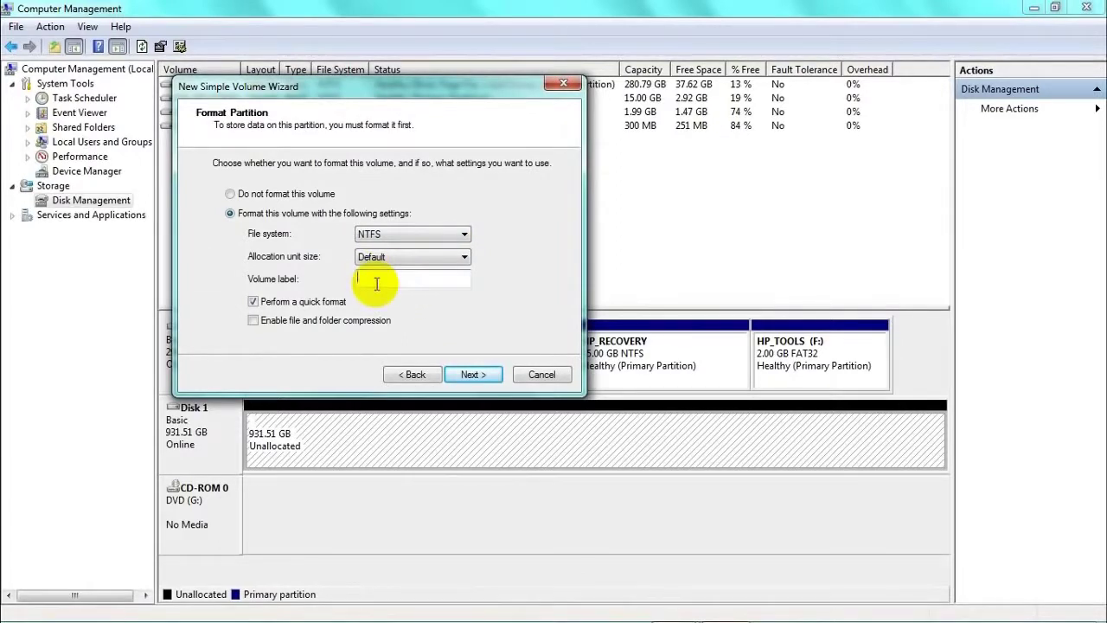
pyautogui.write('Ne')
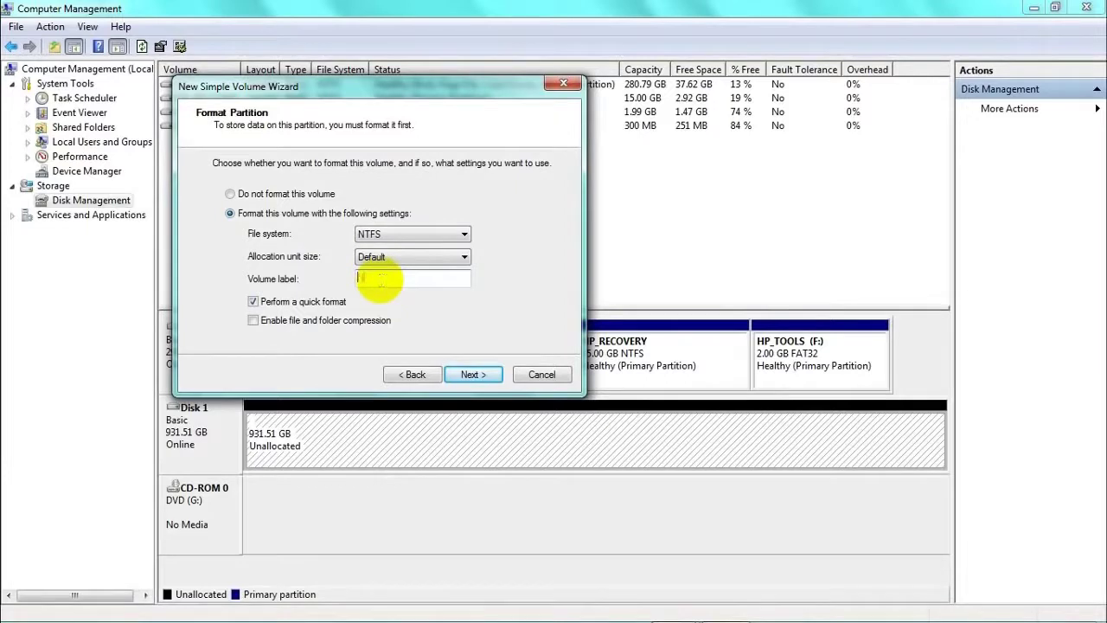
pyautogui.write('xStar 3 1TB')
# Review the summary and finish creating the NTFS primary partition NexStar 3 1TB (S:)
pyautogui.click(485, 375)
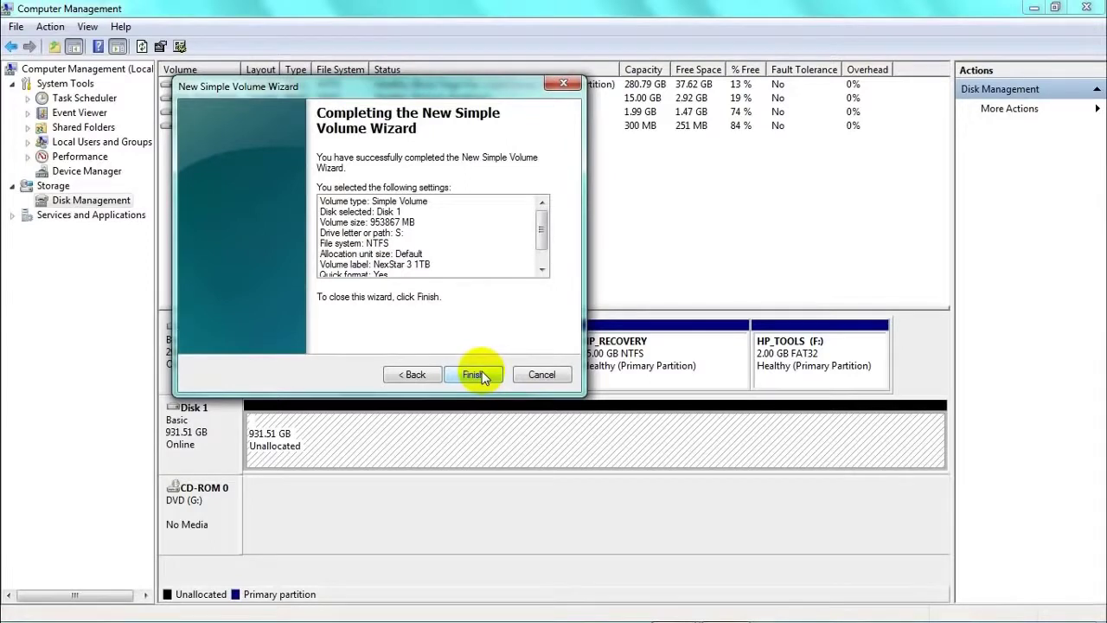
pyautogui.click(477, 375)
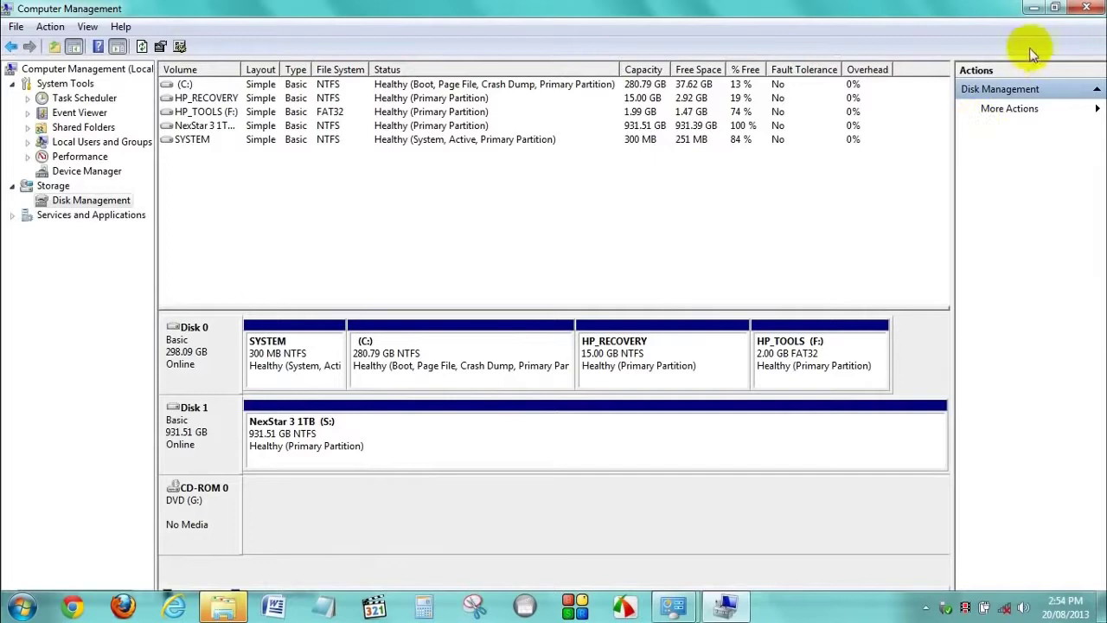
# Close Computer Management, confirm the S: drive opens empty, then close the S:, Administrative Tools and Control Panel windows
pyautogui.click(1089, 9)
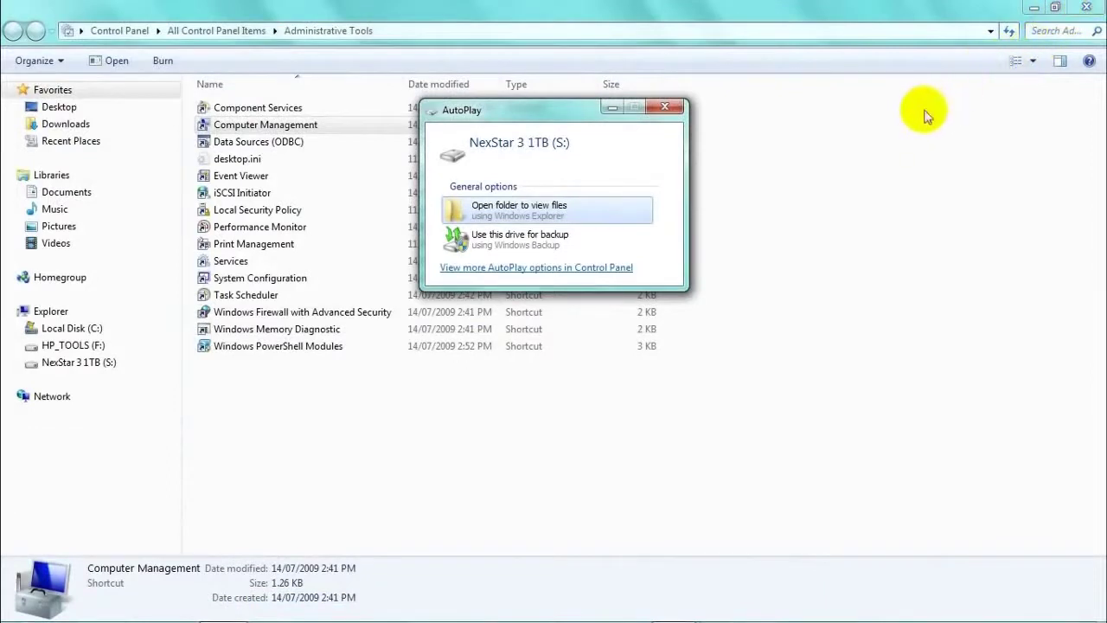
pyautogui.click(450, 213)
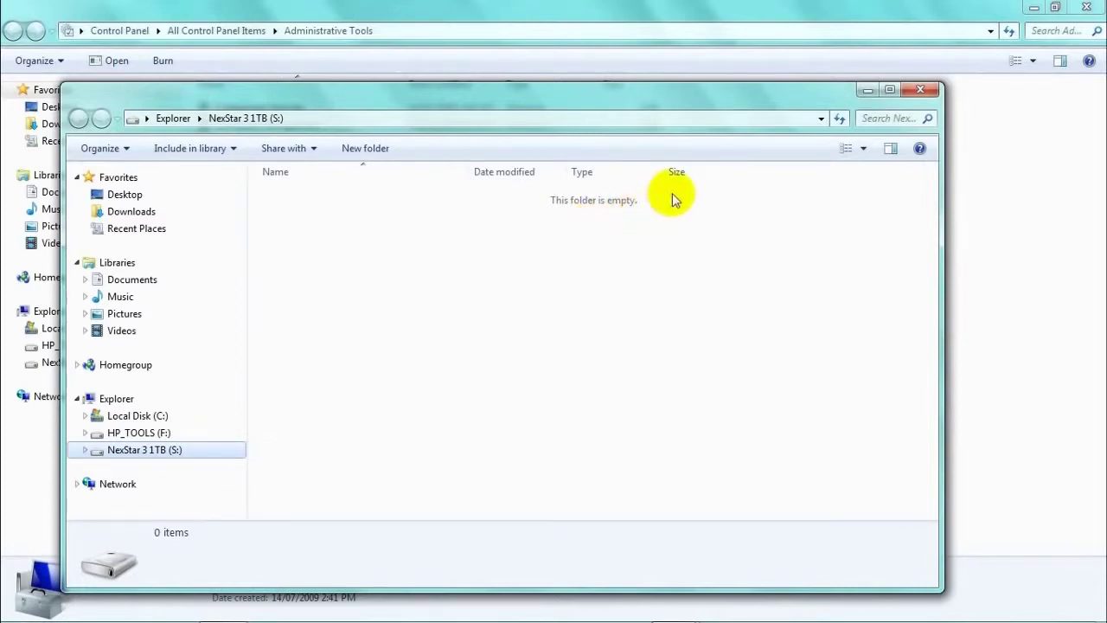
pyautogui.click(922, 91)
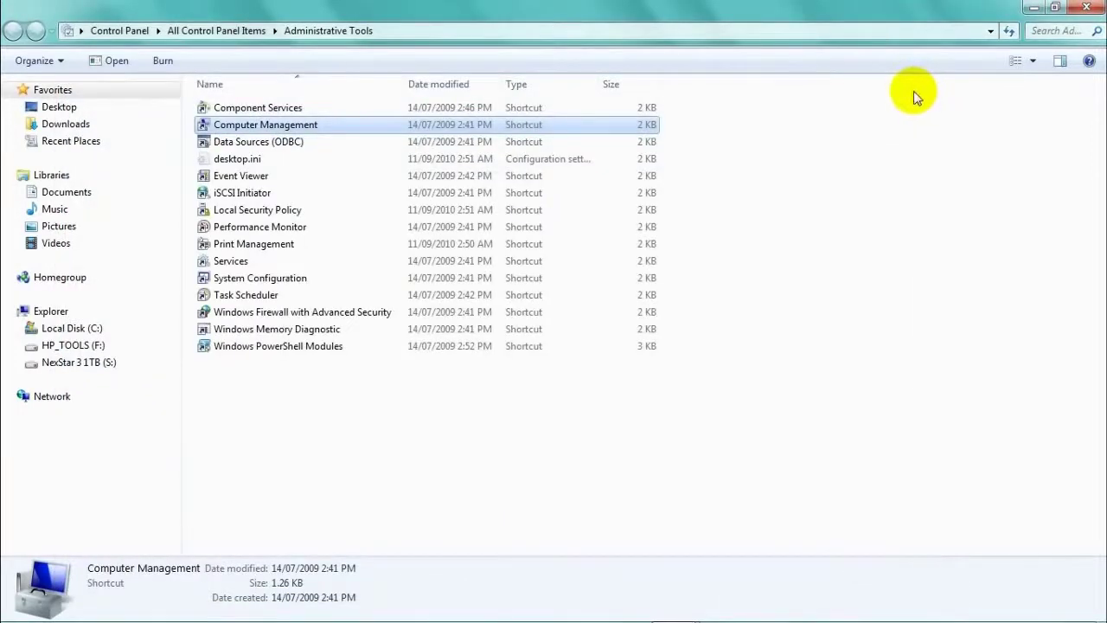
pyautogui.click(1091, 9)
pyautogui.click(1089, 11)
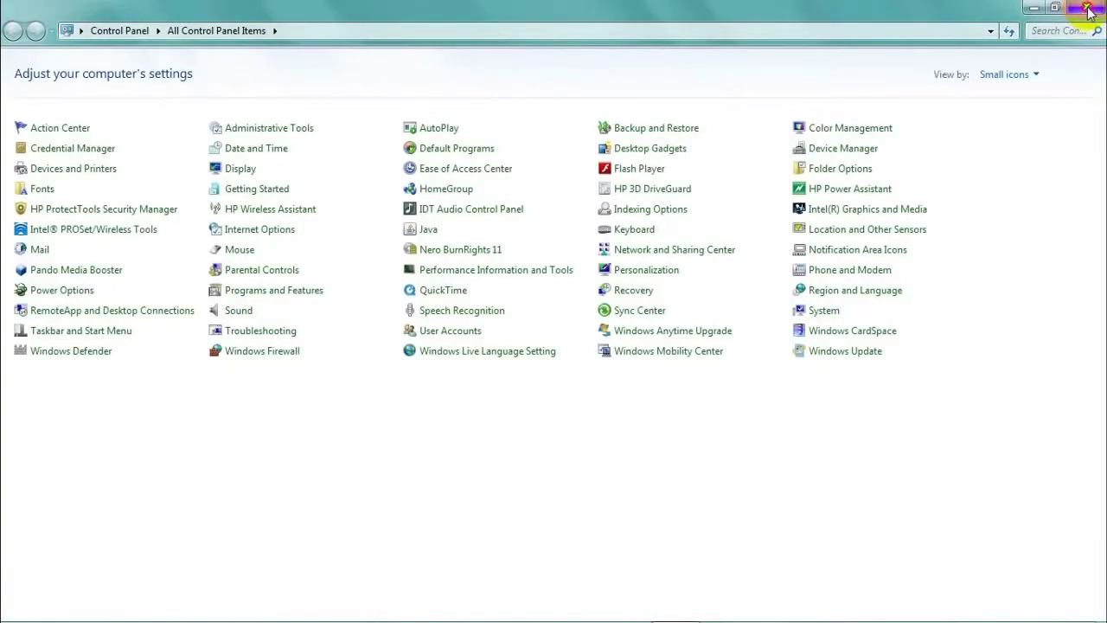